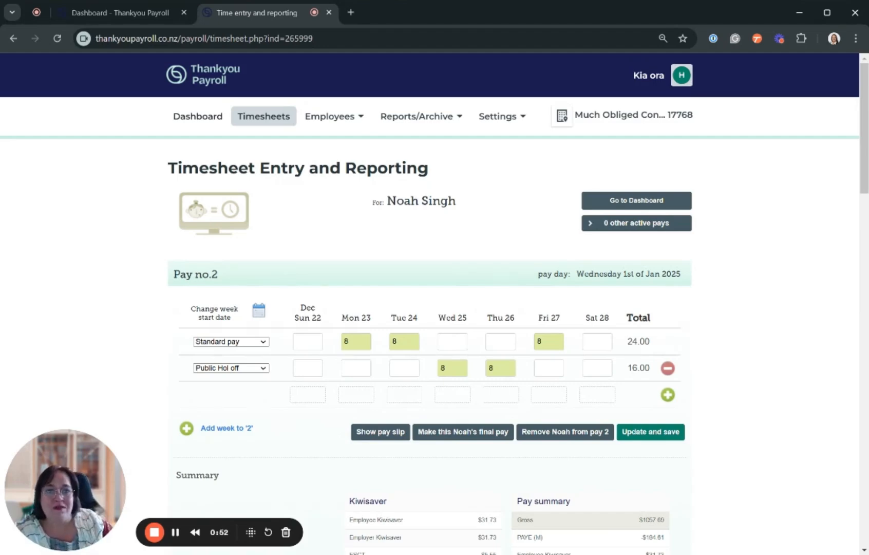
In the employee's custom pay types, name the blank non-taxable pay type entry AppreciationDayOff.
mouse_move(339, 126)
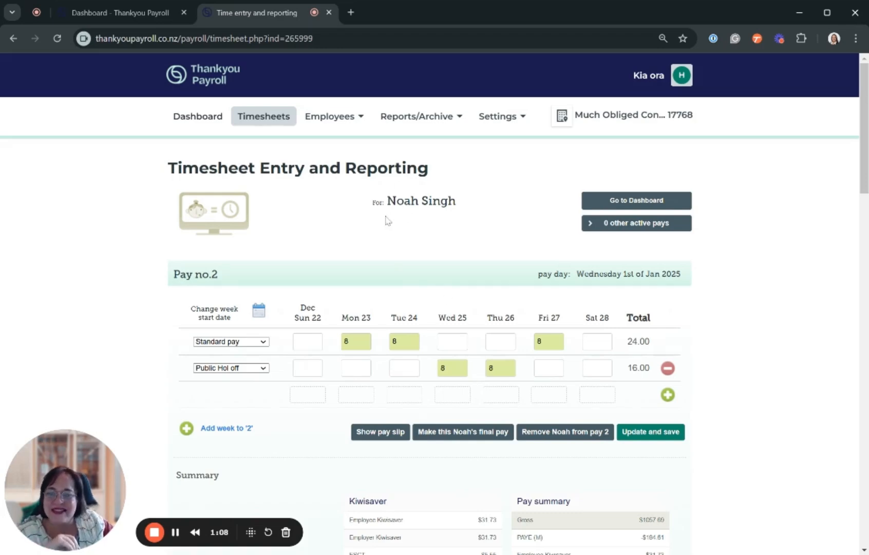
click(337, 125)
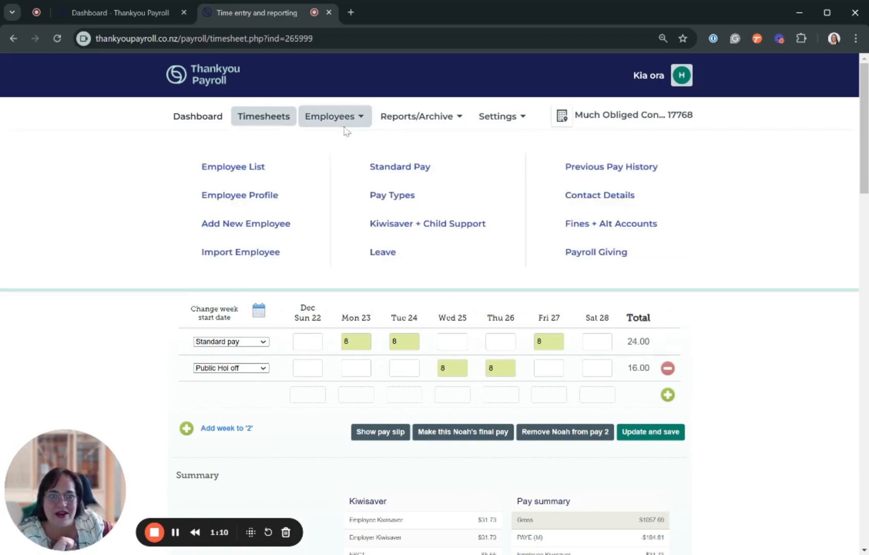
click(376, 197)
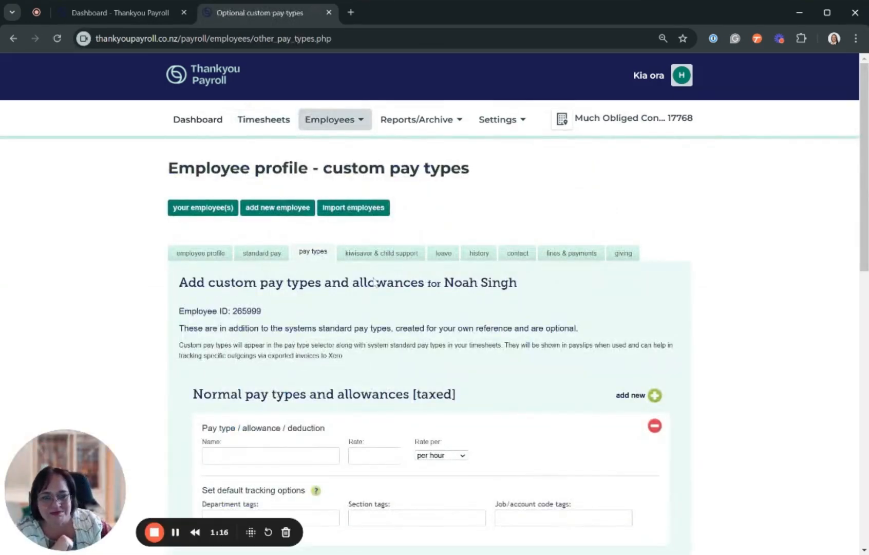
scroll(237, 297, down, 5)
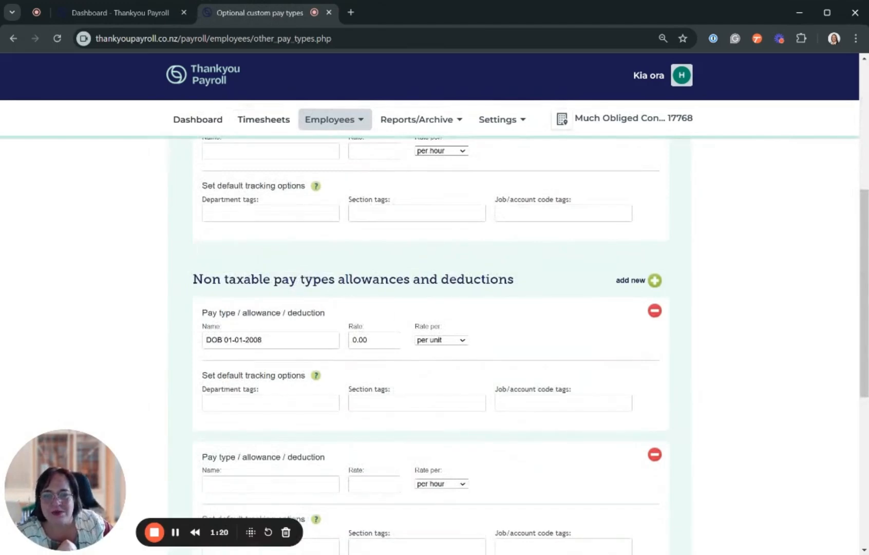
scroll(362, 360, down, 4)
click(245, 303)
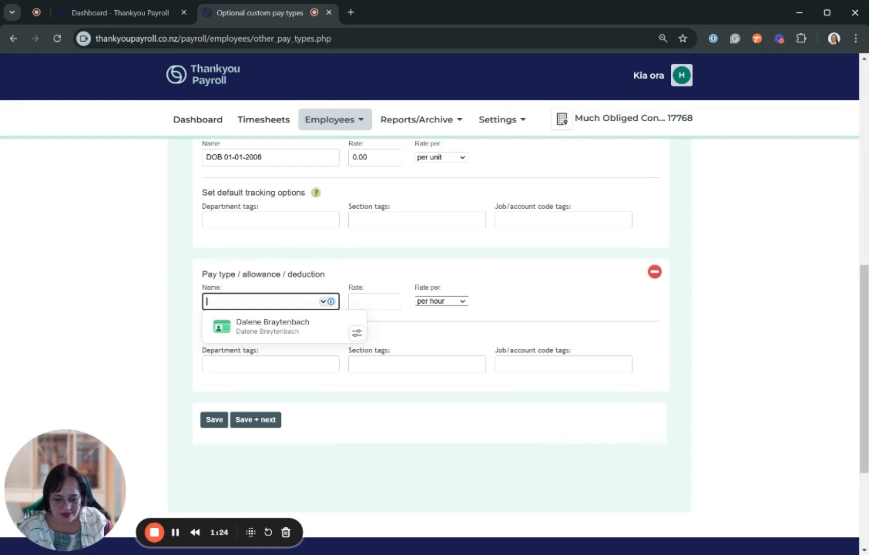
text(App)
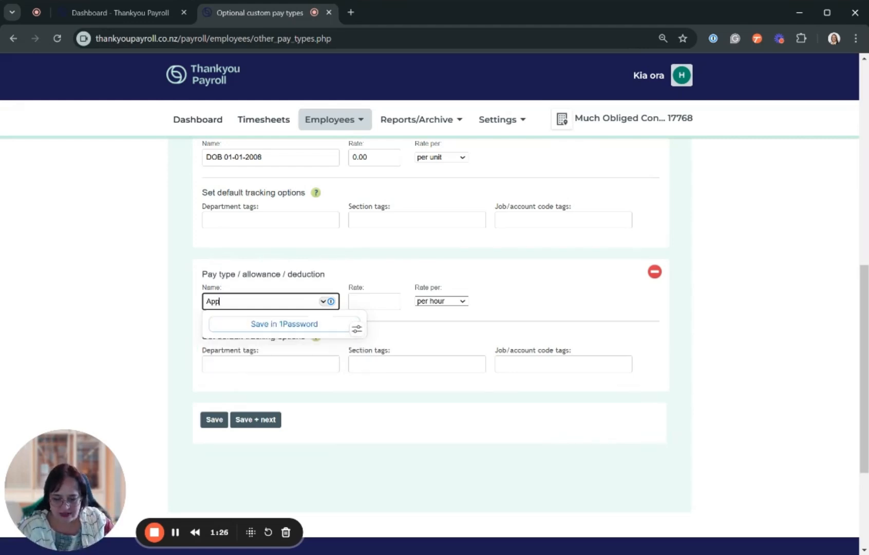
text(reciation)
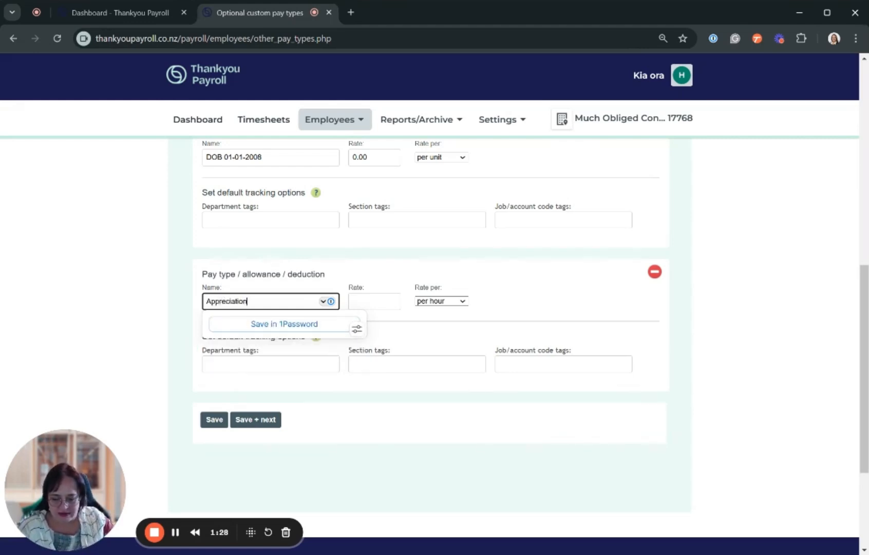
text(DayOff)
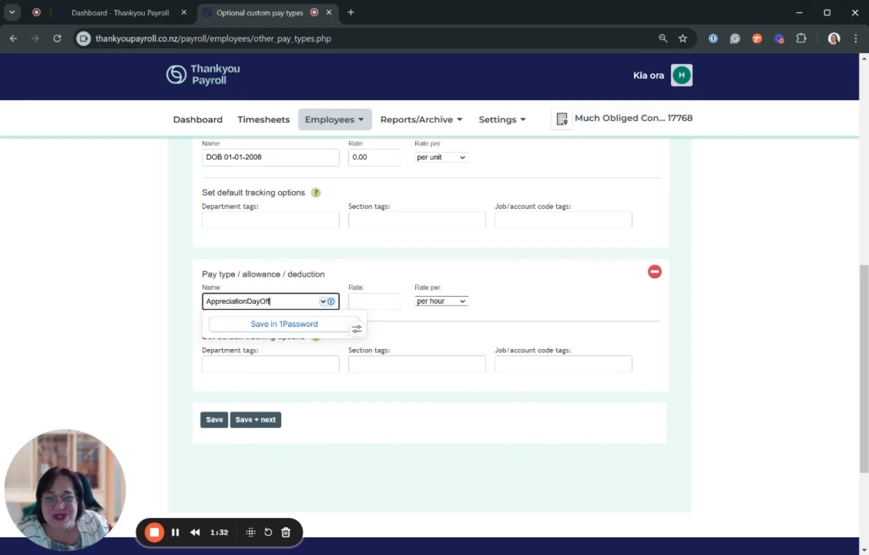
Set the AppreciationDayOff rate to 0 per unit and save the pay types.
click(374, 301)
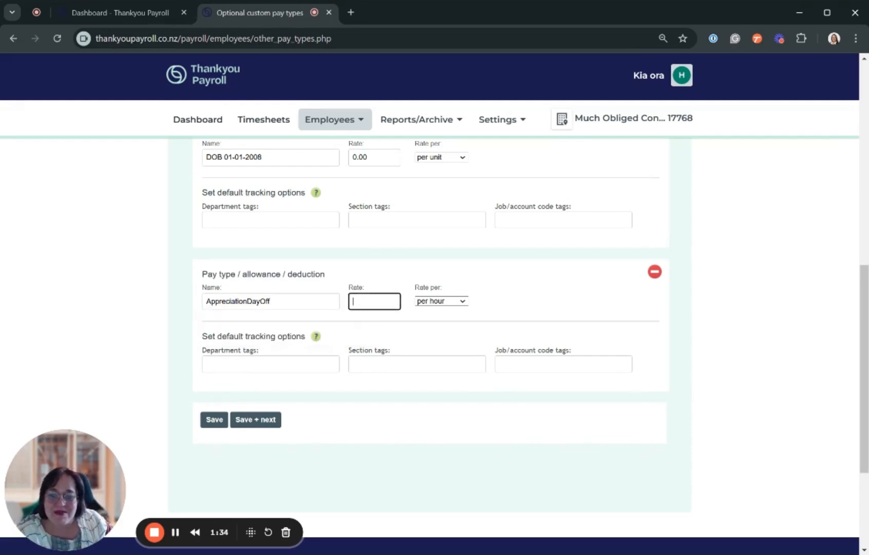
text(0)
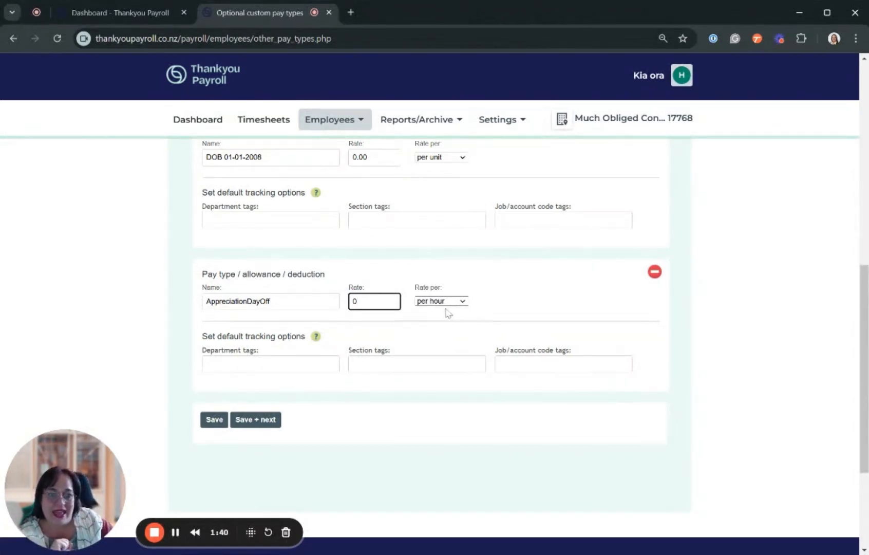
click(464, 303)
click(438, 374)
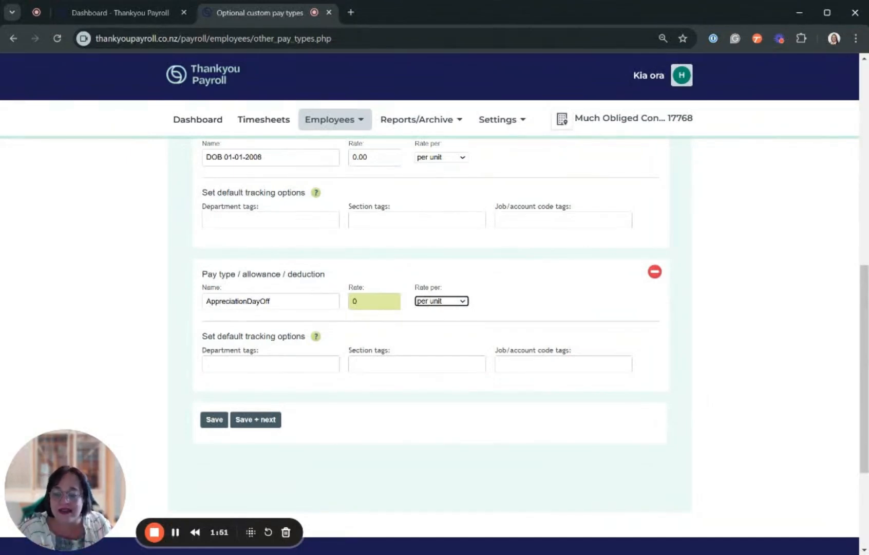
click(206, 420)
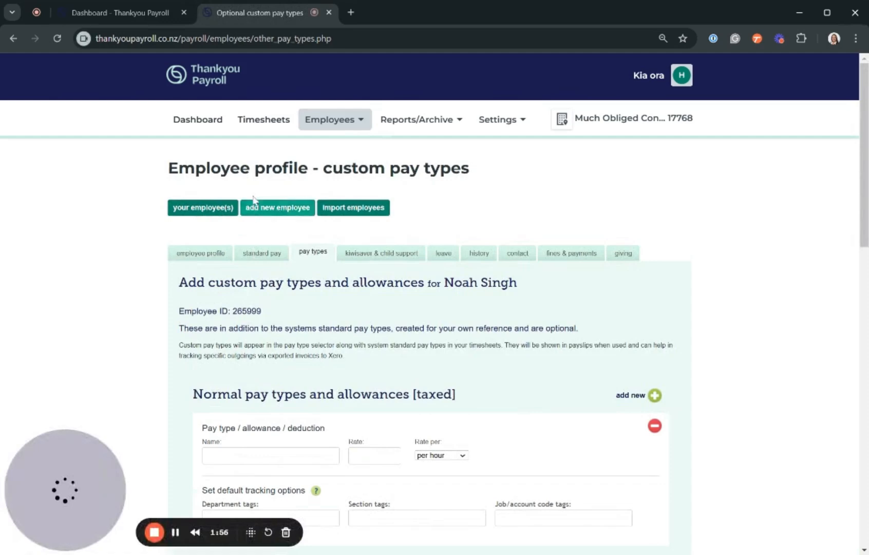
In the employee's timesheet for pay 2, add a new row with the pay type AppreciationDayOff.
click(263, 123)
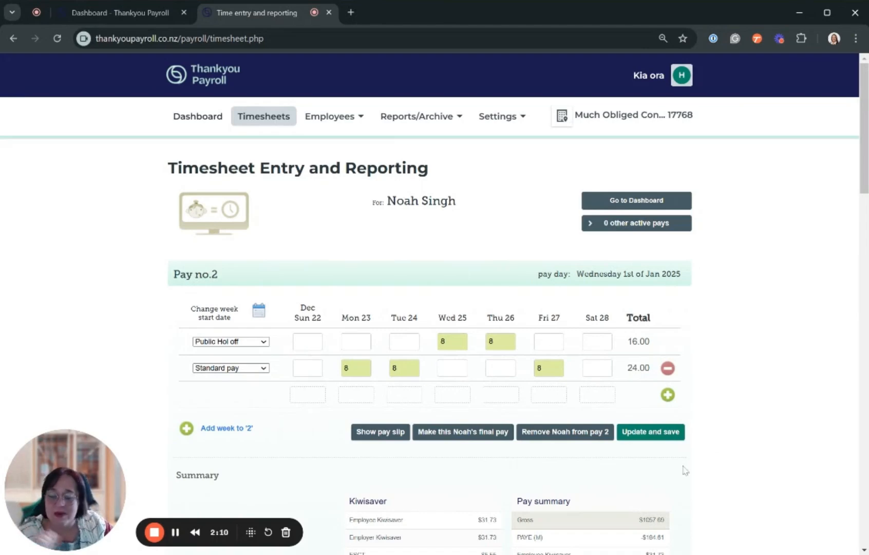
click(668, 396)
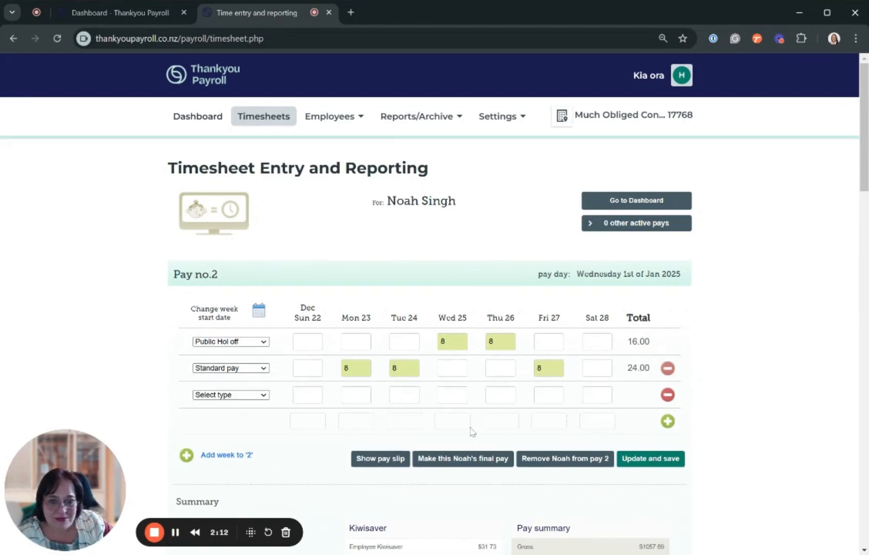
click(266, 393)
click(237, 405)
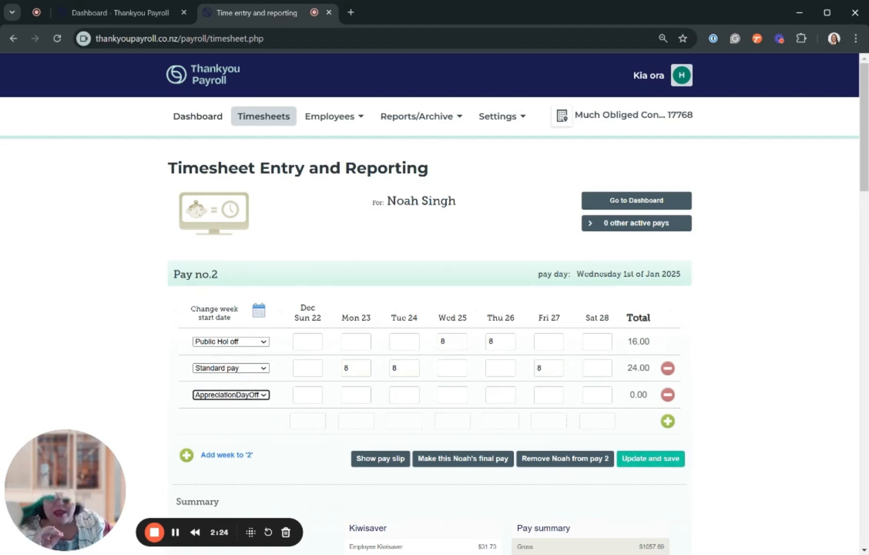
Enter 1 unit of AppreciationDayOff for both Mon 23 and Tue 24, and save the timesheet.
click(356, 394)
text(1)
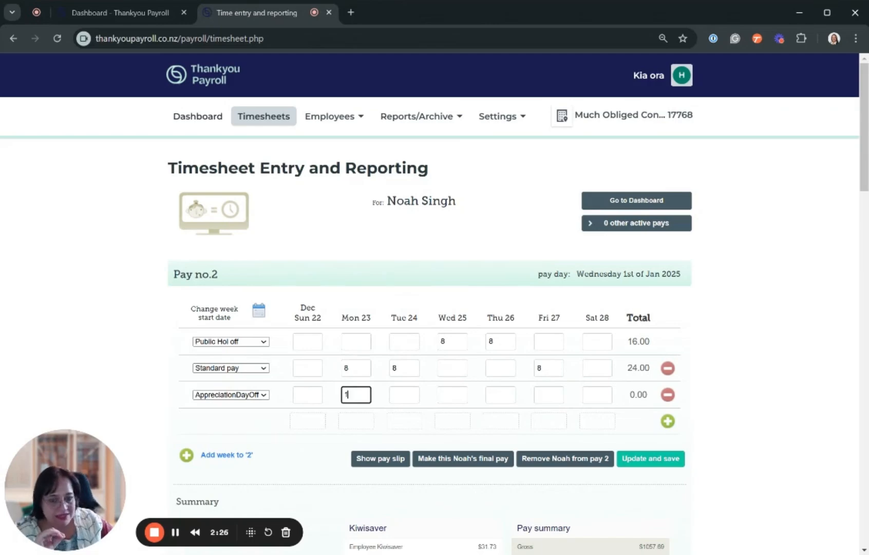
key(Tab)
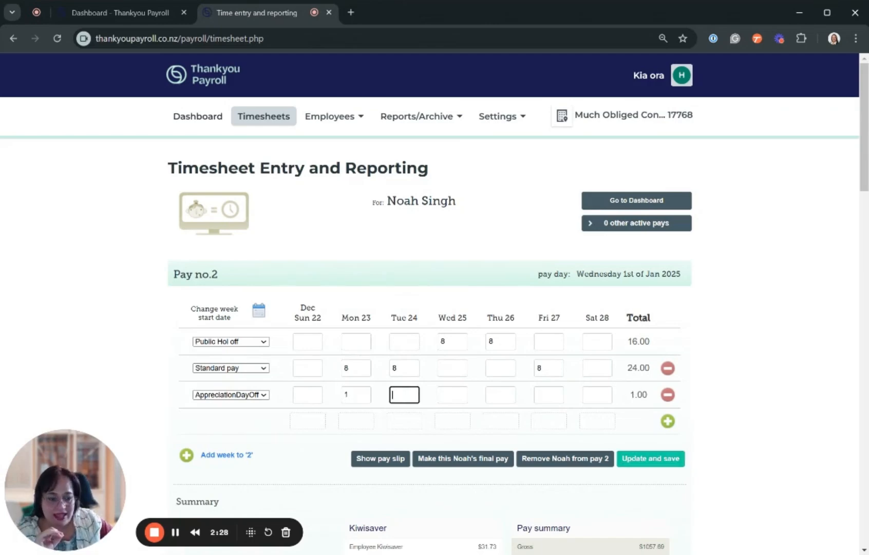
text(1)
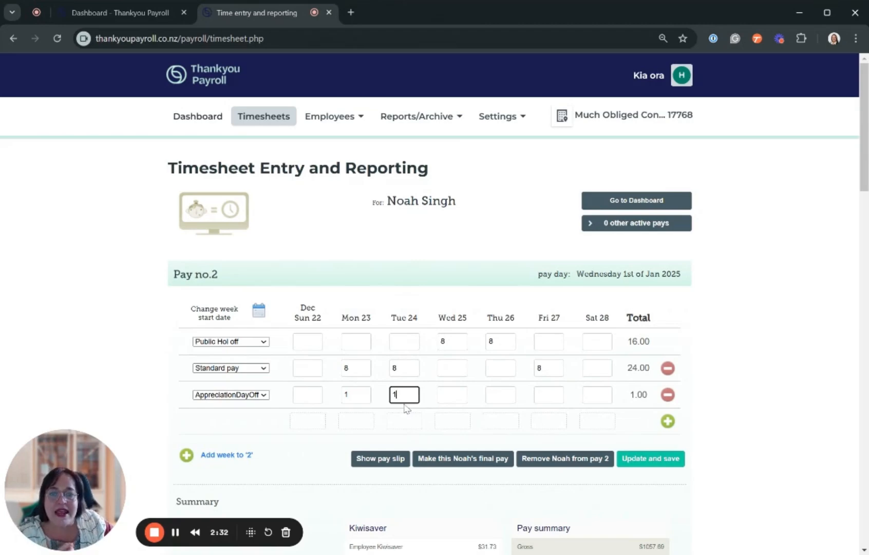
click(652, 458)
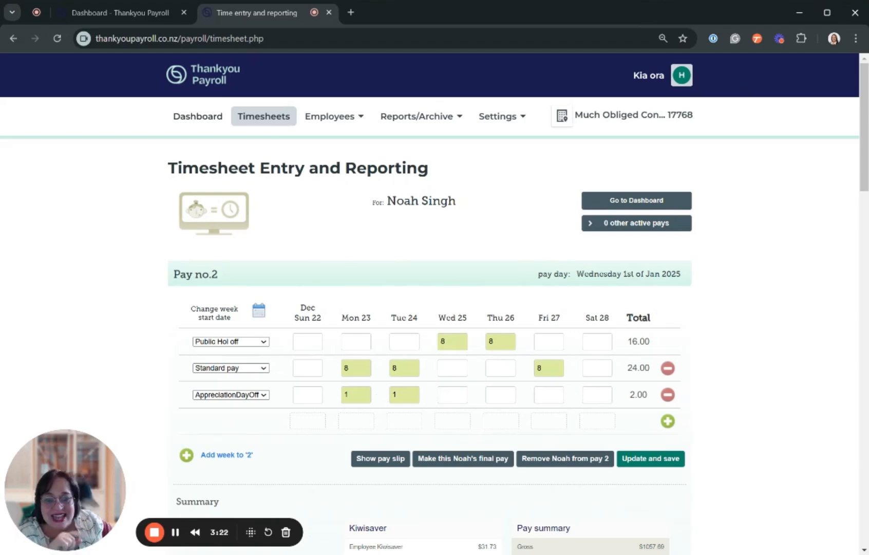
Examine the costing and entry values of the AppreciationDayOff, Standard pay and Public Hol off entries across the week.
click(356, 395)
scroll(366, 464, down, 1)
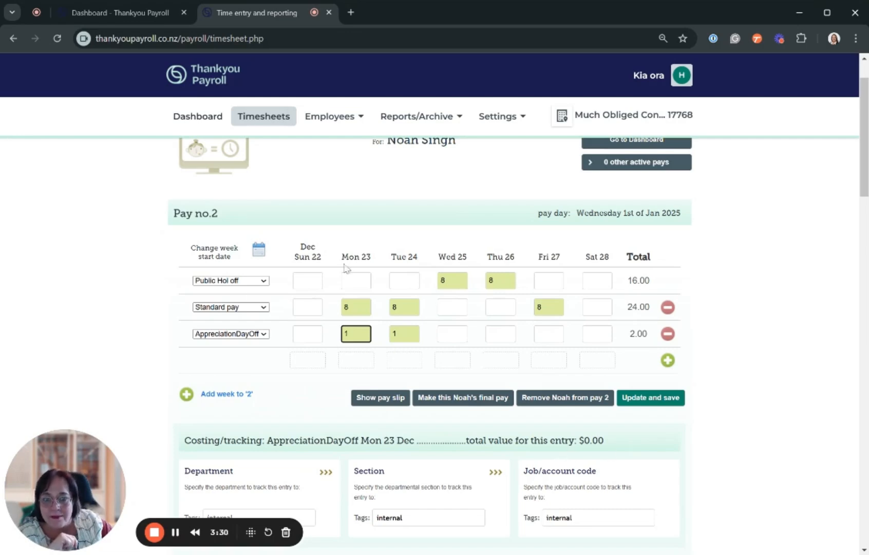
click(356, 307)
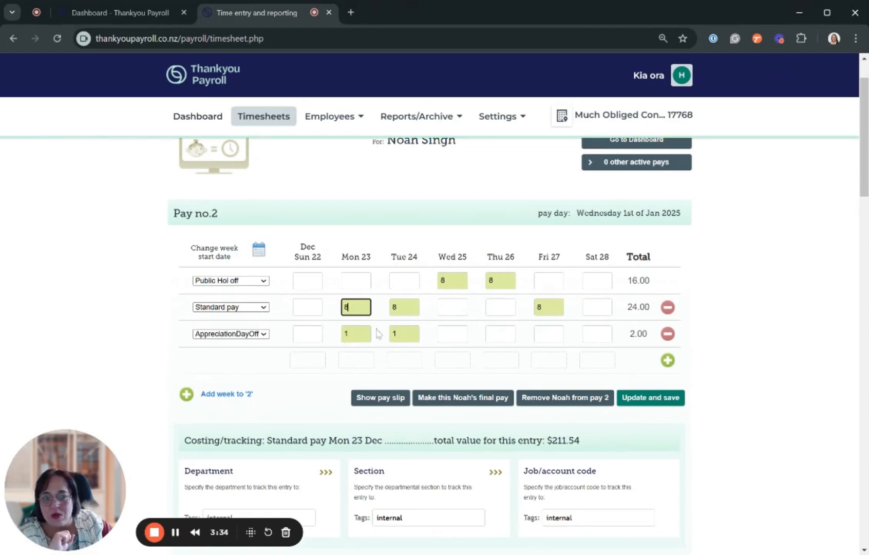
click(360, 333)
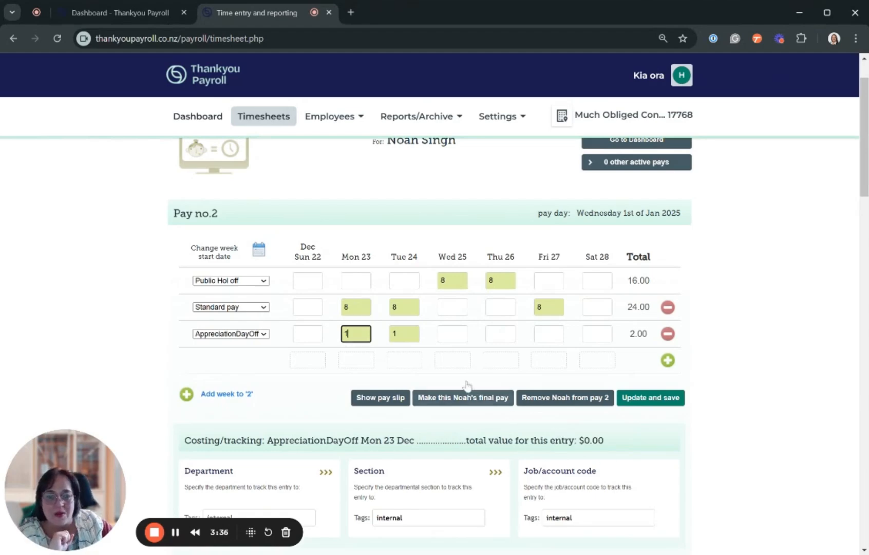
click(408, 307)
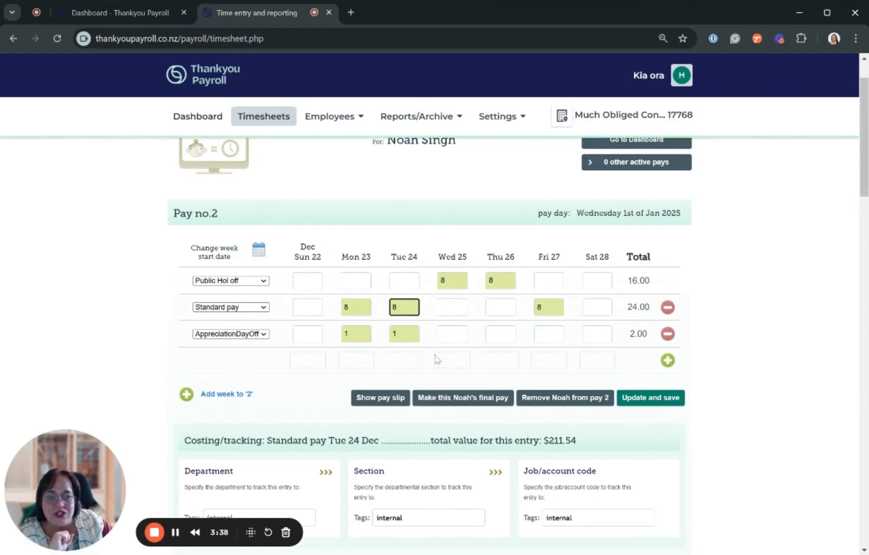
click(404, 333)
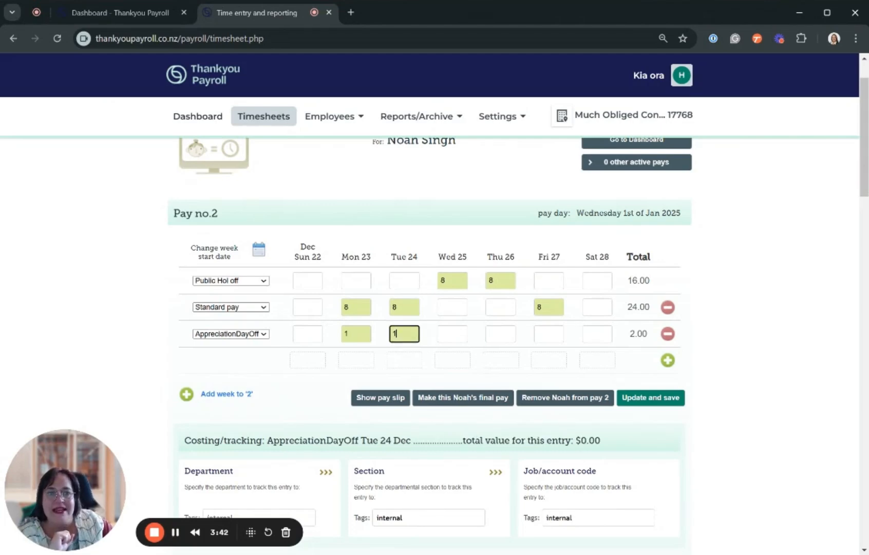
click(442, 282)
key(Tab)
text(8)
click(548, 307)
text(8)
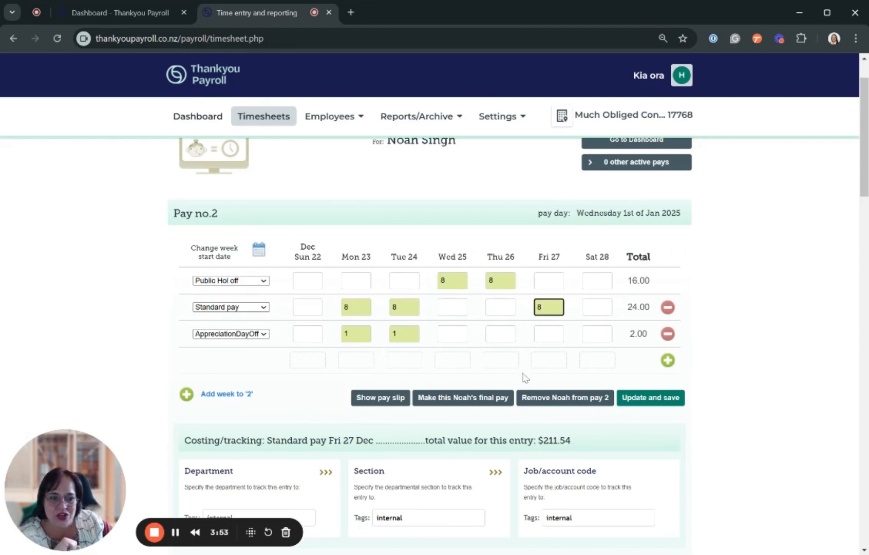
Look over the timesheet's pay summary and show the employee's pay slip for pay 2.
scroll(524, 379, down, 5)
scroll(524, 379, down, 3)
scroll(399, 386, up, 6)
scroll(398, 385, up, 1)
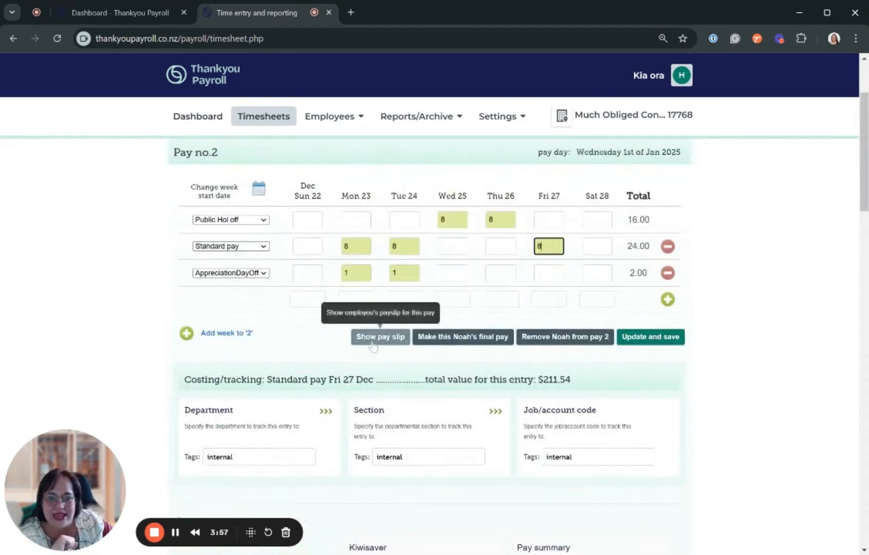
click(372, 338)
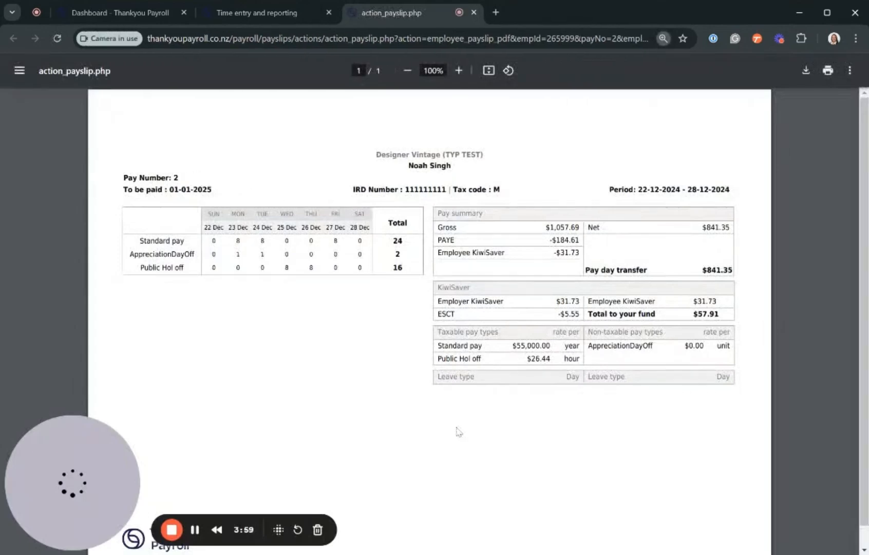